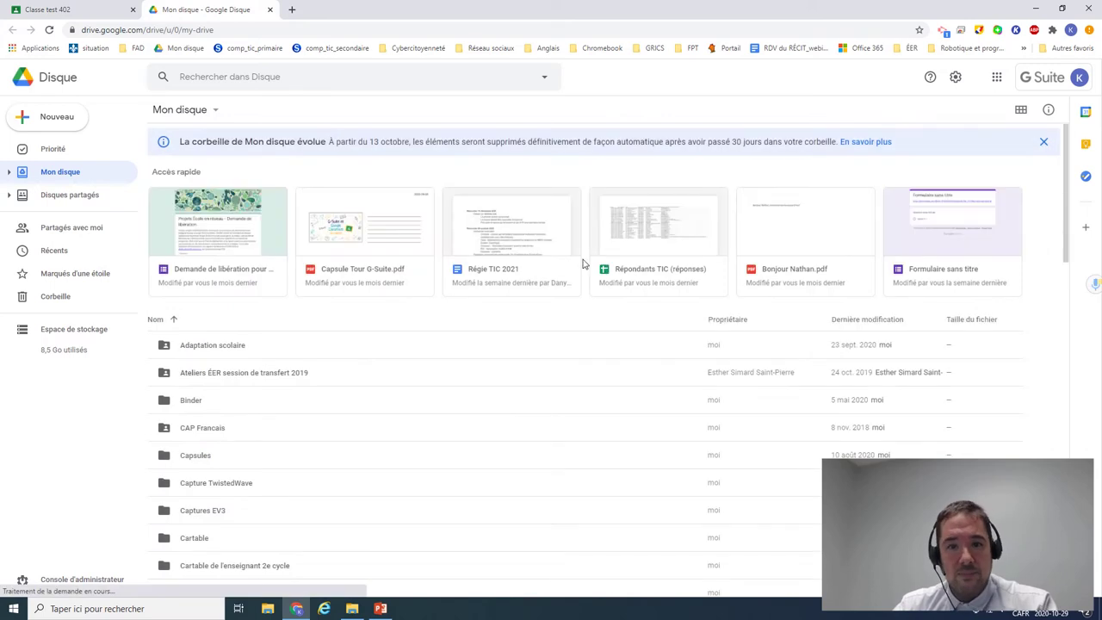
Upload the PDF addition_complements_1000_001 from the Bureau folder into the Cartable folder of Mon disque.
{"action": "scroll", "coordinate": [377, 507], "scroll_direction": "down", "scroll_amount": 2}
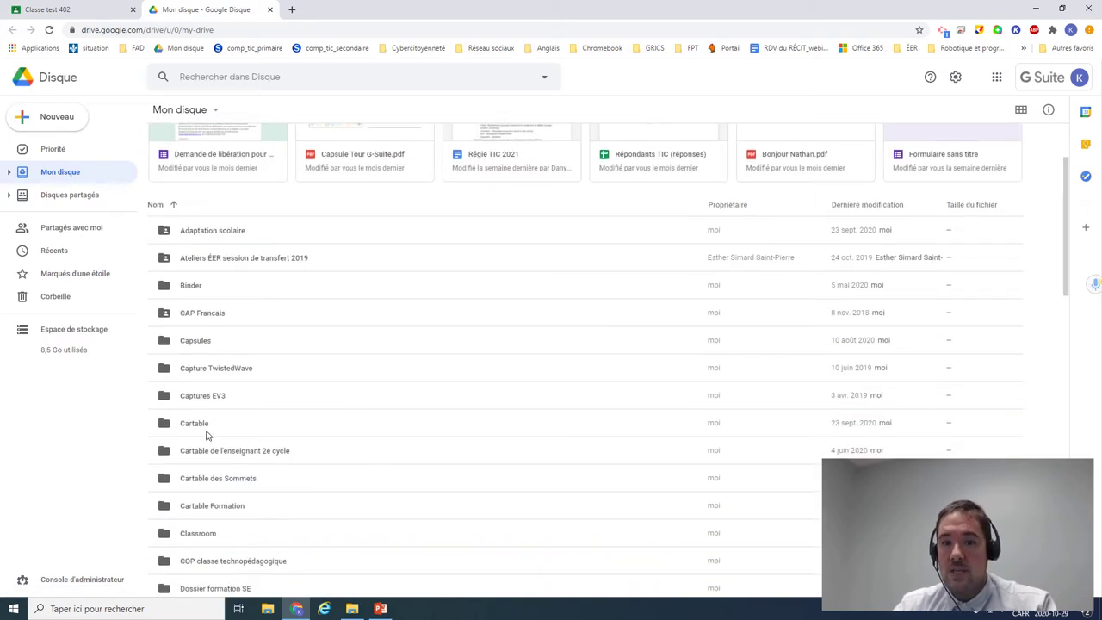
{"action": "double_click", "coordinate": [196, 428]}
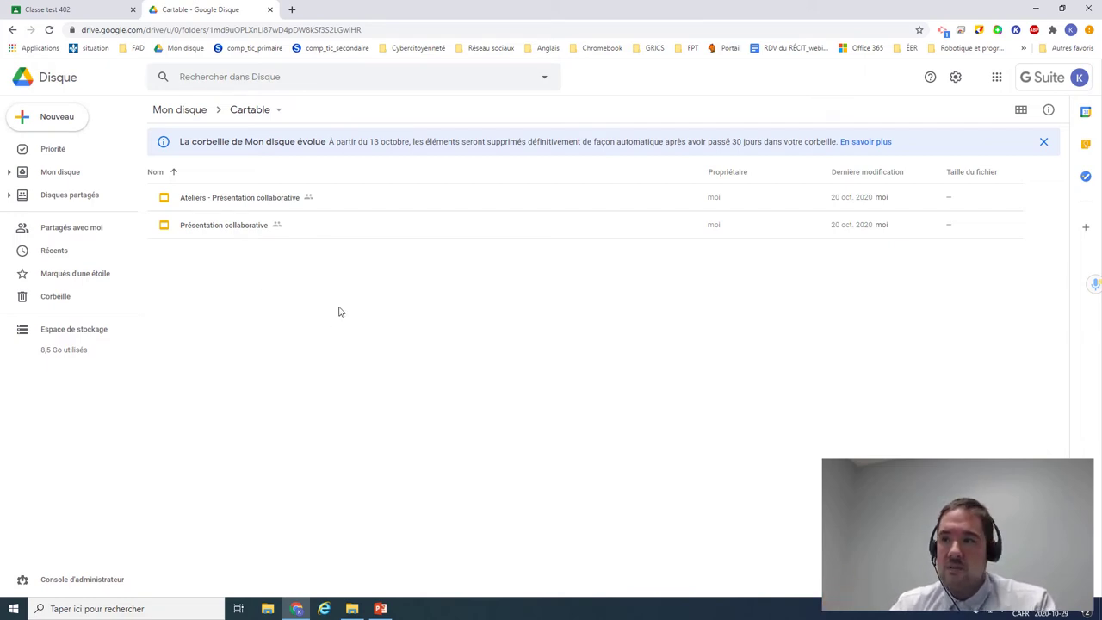
{"action": "left_click", "coordinate": [58, 123]}
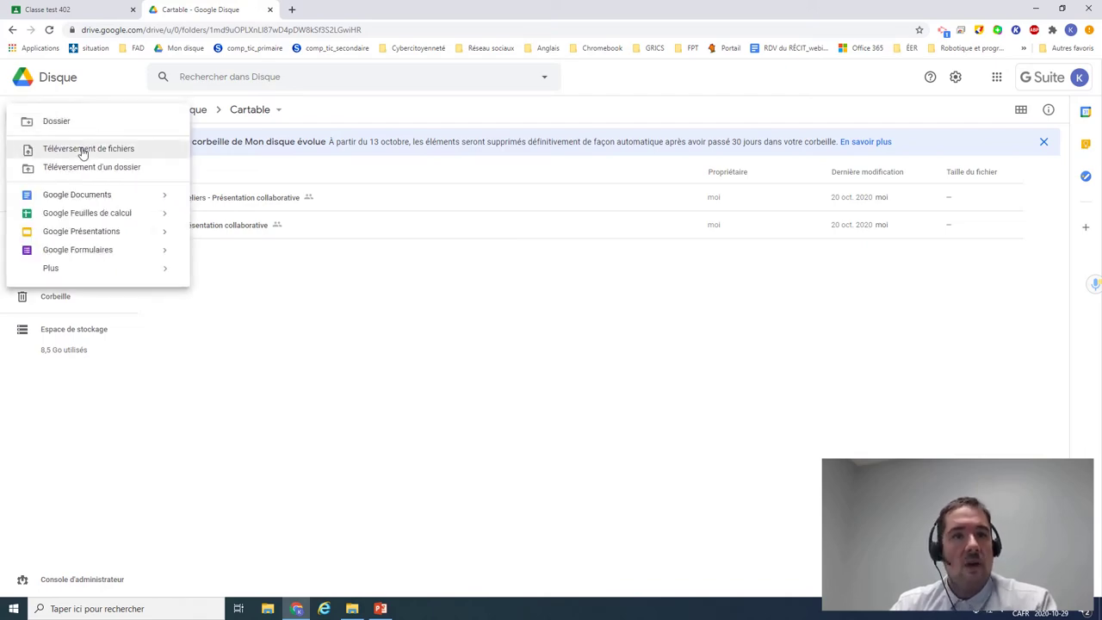
{"action": "left_click", "coordinate": [83, 150]}
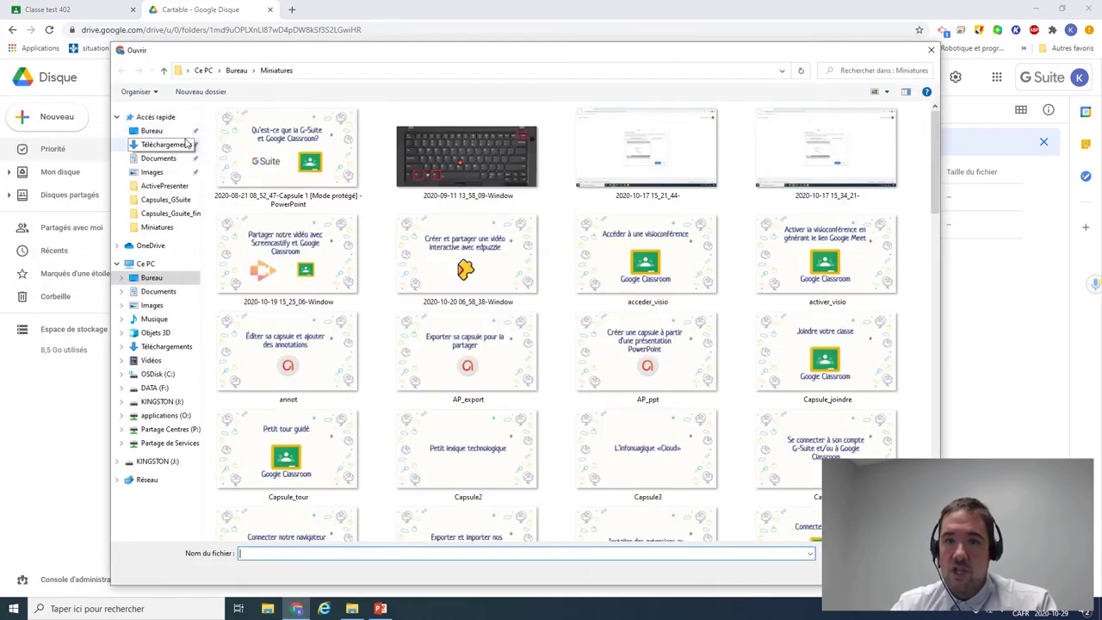
{"action": "left_click", "coordinate": [153, 130]}
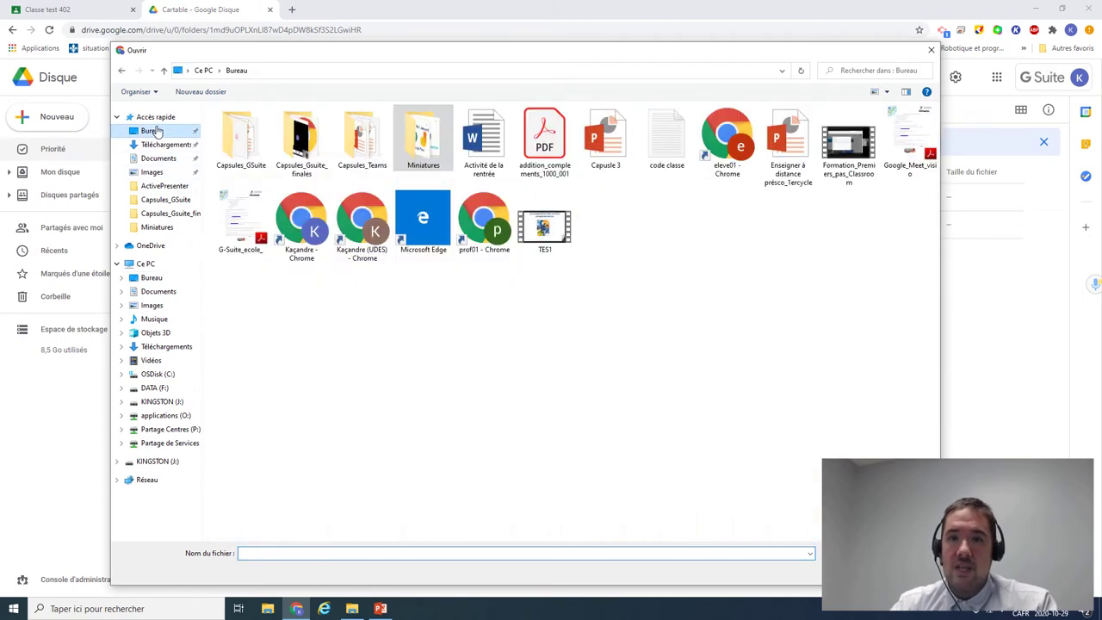
{"action": "left_click", "coordinate": [549, 143]}
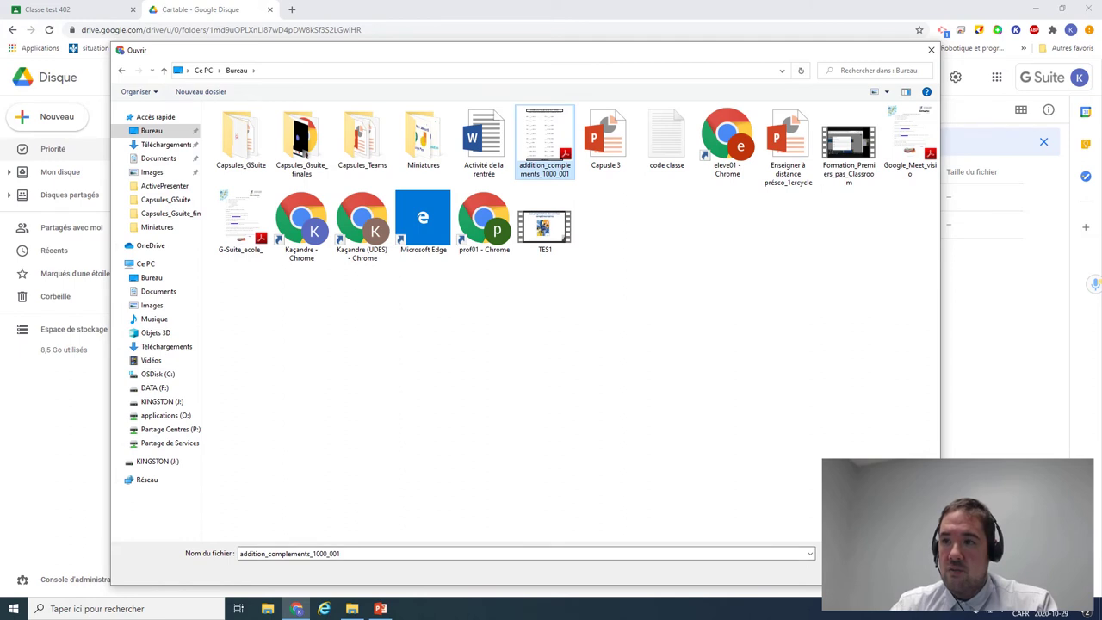
{"action": "key", "text": "Return"}
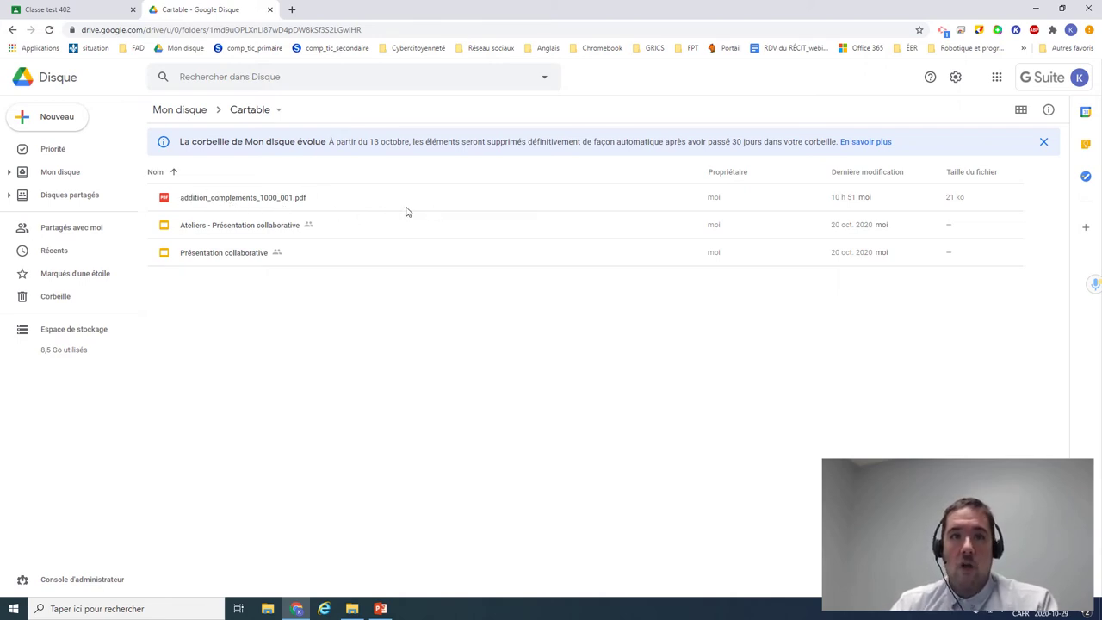
Return to the Classe test course in Google Classroom and create a new Devoir titled "Additions".
{"action": "left_click", "coordinate": [270, 9]}
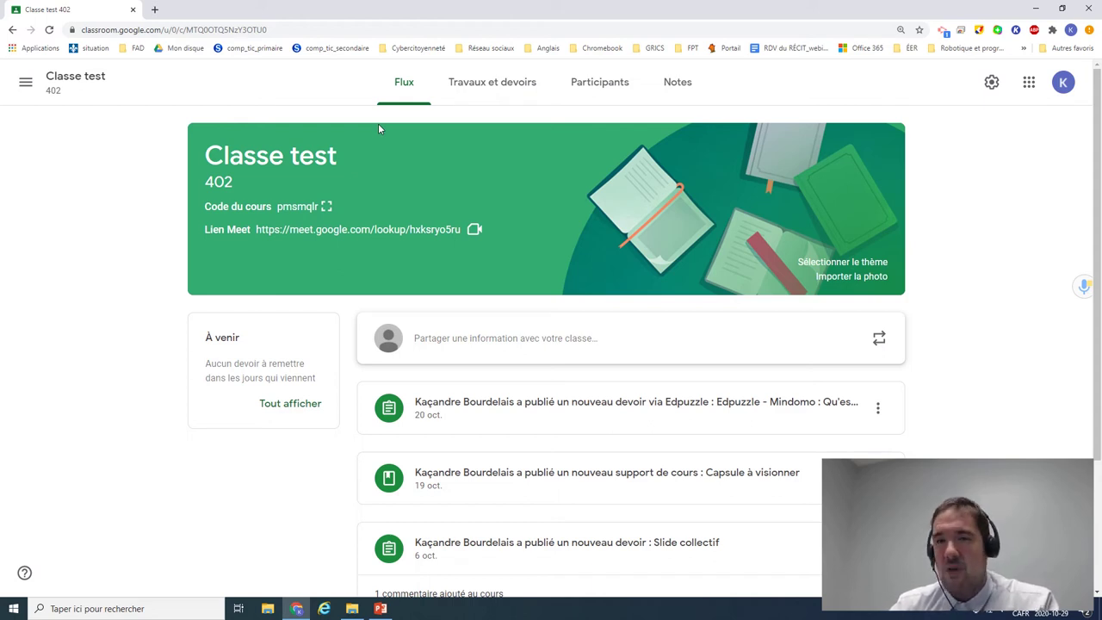
{"action": "left_click", "coordinate": [498, 90]}
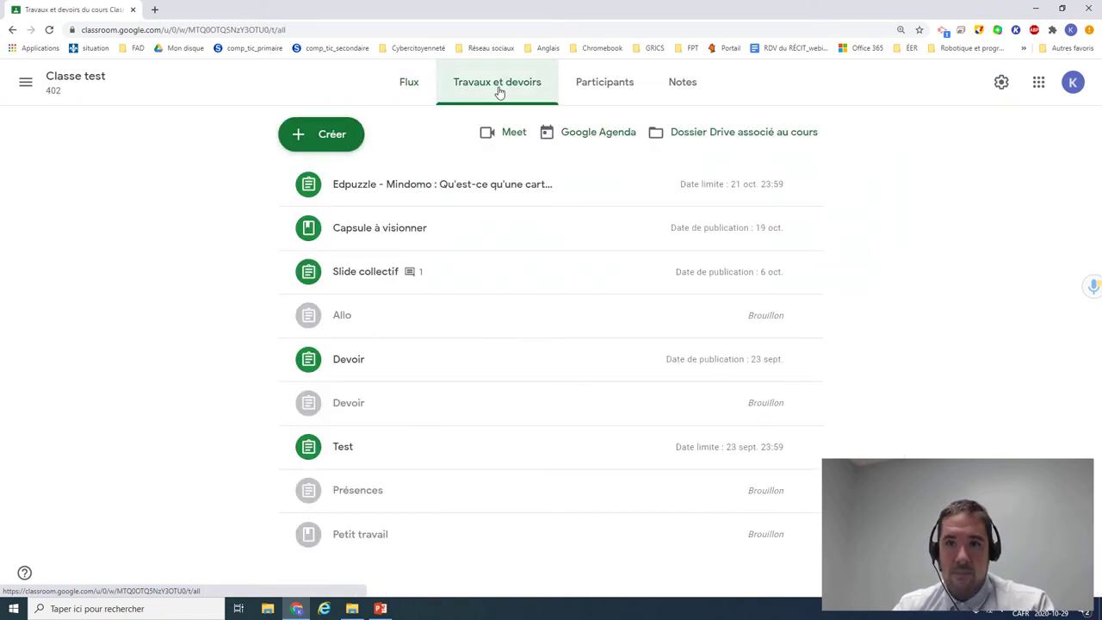
{"action": "left_click", "coordinate": [332, 147]}
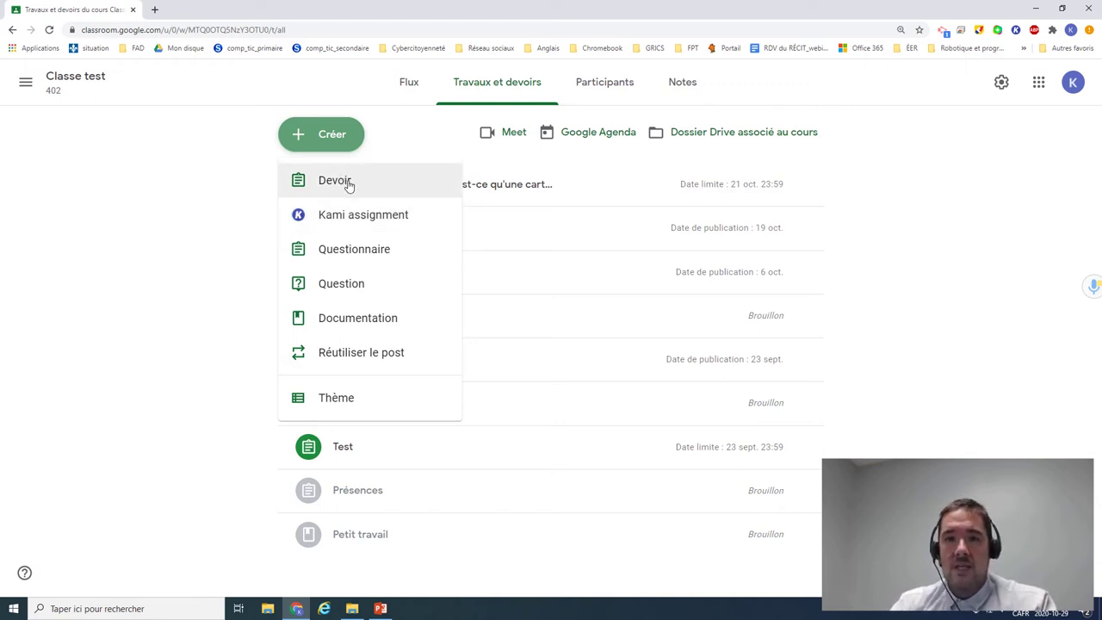
{"action": "left_click", "coordinate": [349, 182]}
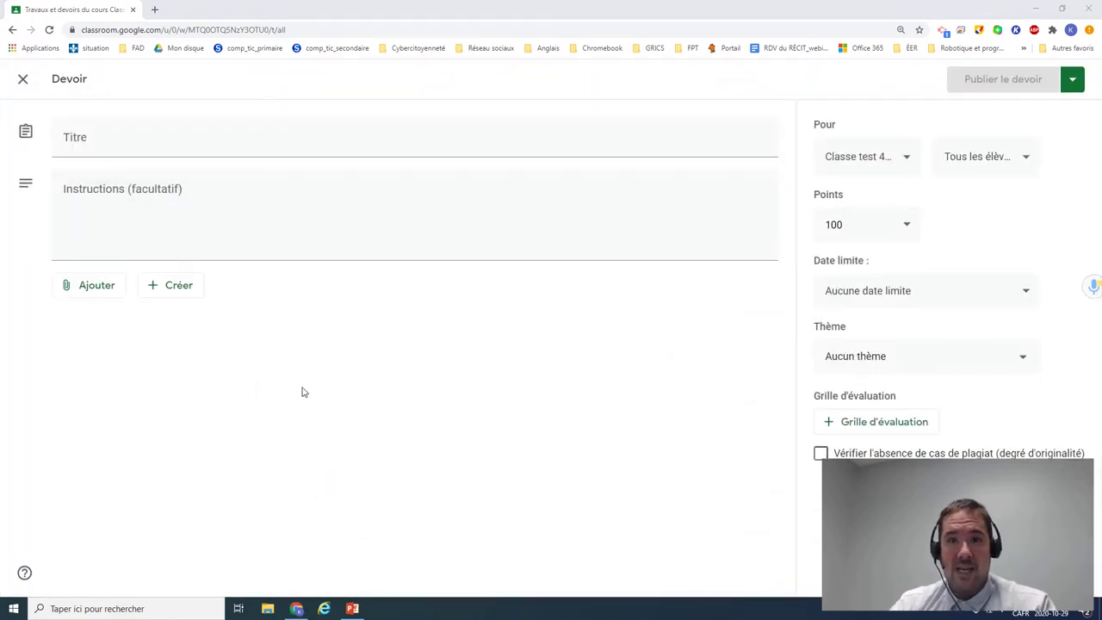
{"action": "left_click", "coordinate": [111, 145]}
{"action": "type", "text": "Additions"}
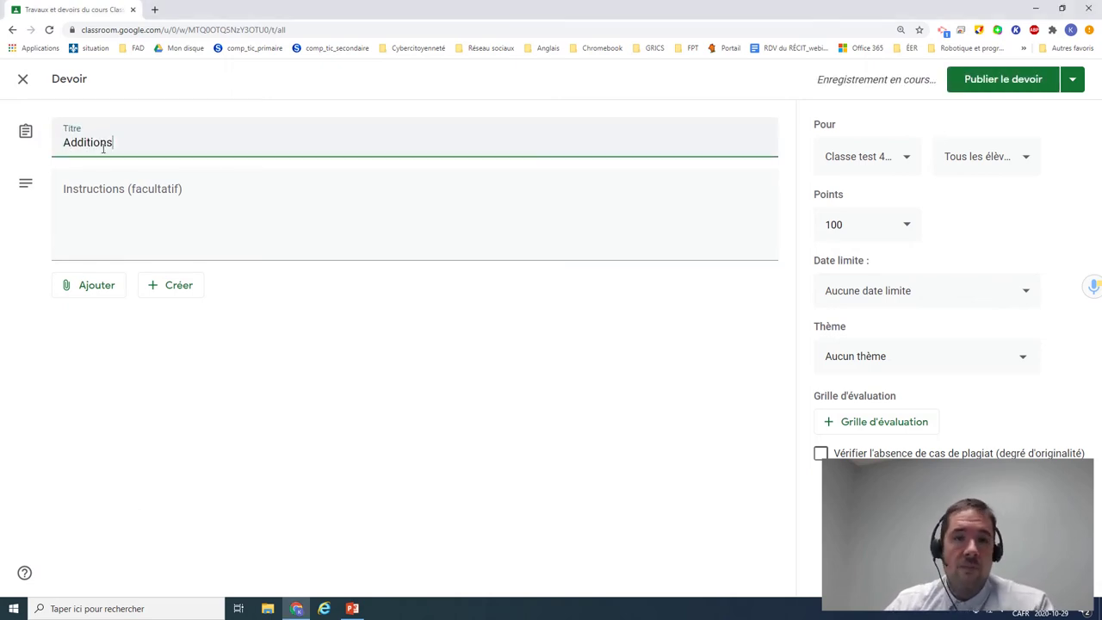
Write the assignment instructions "Écrire vos réponses dans le fichier PDF".
{"action": "left_click", "coordinate": [101, 199]}
{"action": "type", "text": "Écrire vos ré"}
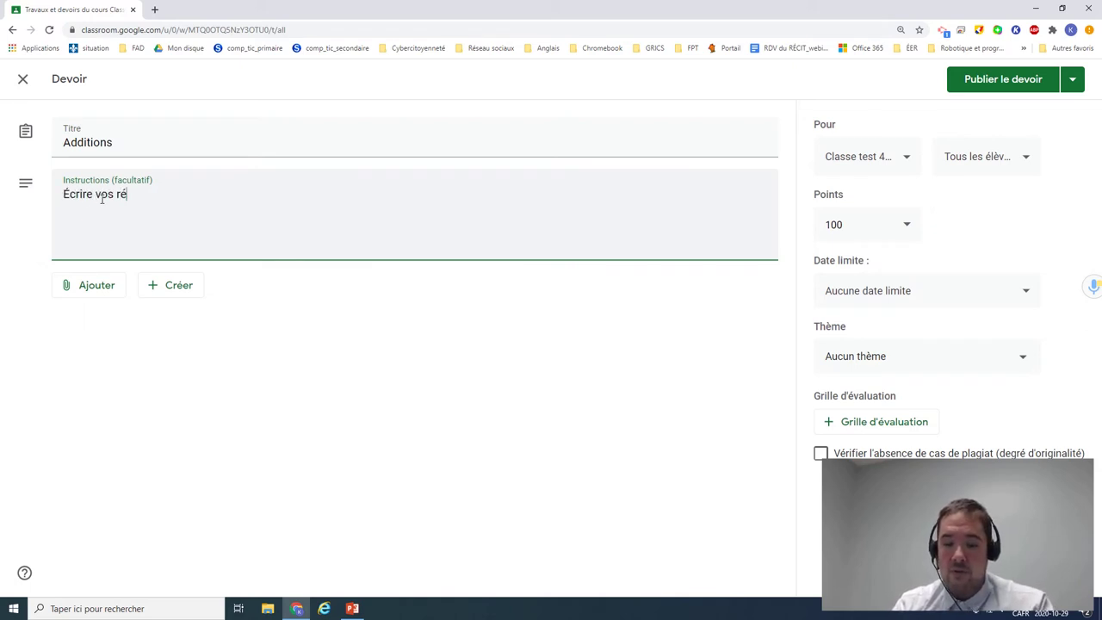
{"action": "type", "text": "ponses dans "}
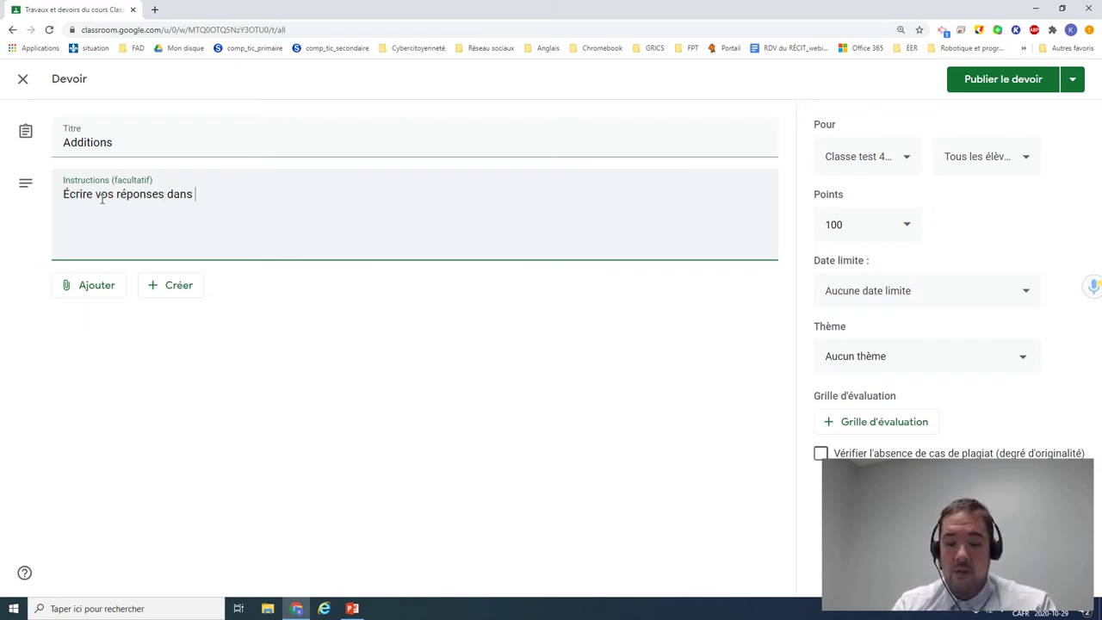
{"action": "type", "text": "le fichier PDF"}
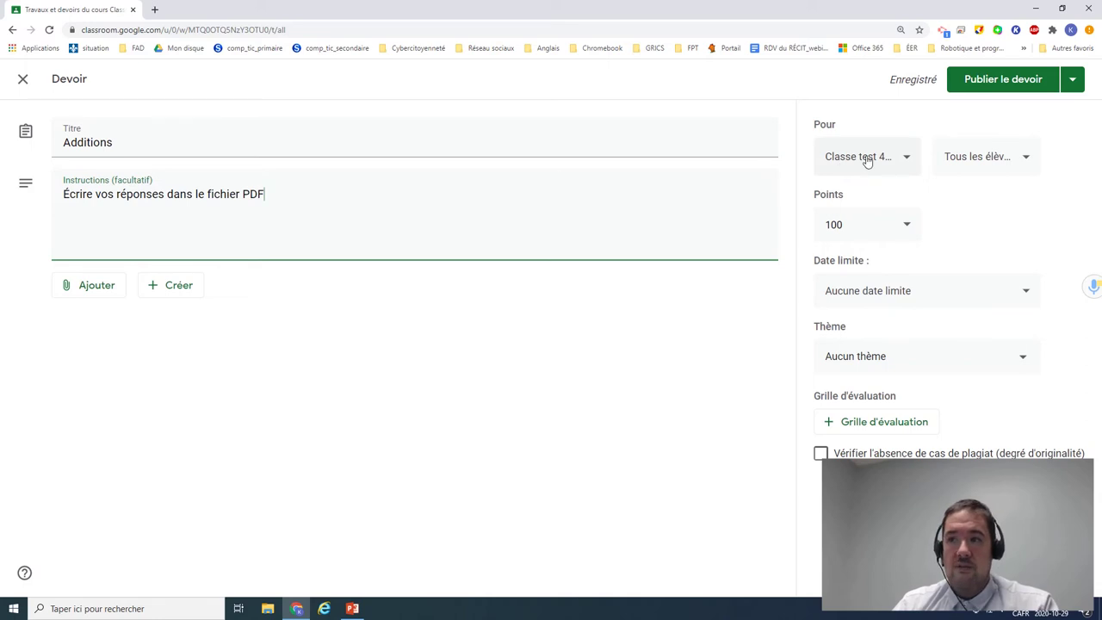
Set the assignment to 10 points with a due date of 30 oct. 2020.
{"action": "left_click", "coordinate": [872, 228]}
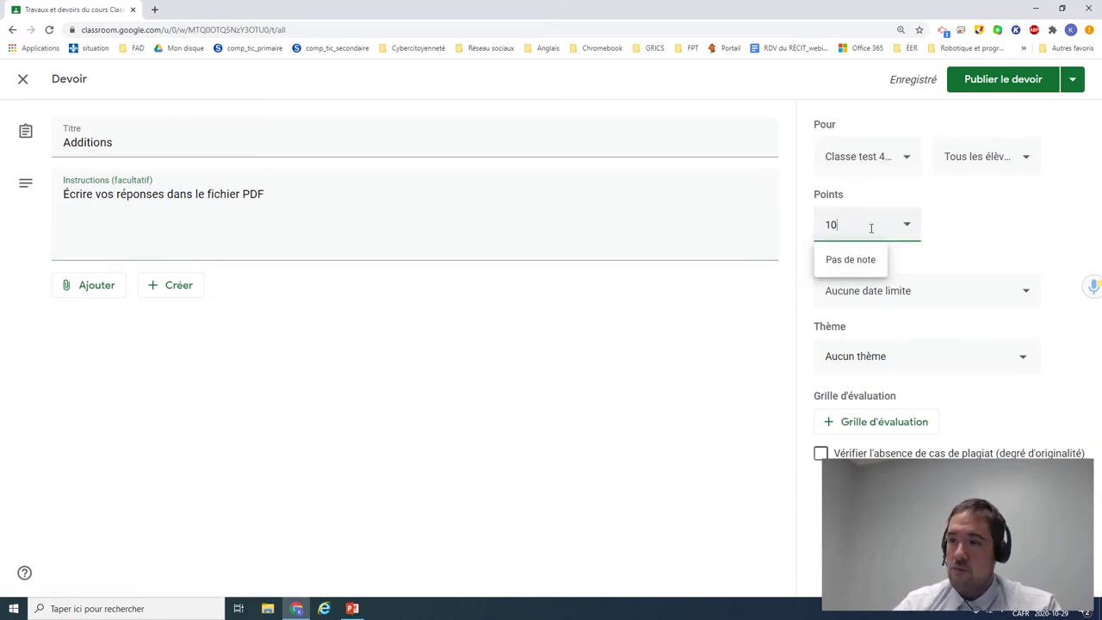
{"action": "left_click", "coordinate": [991, 245]}
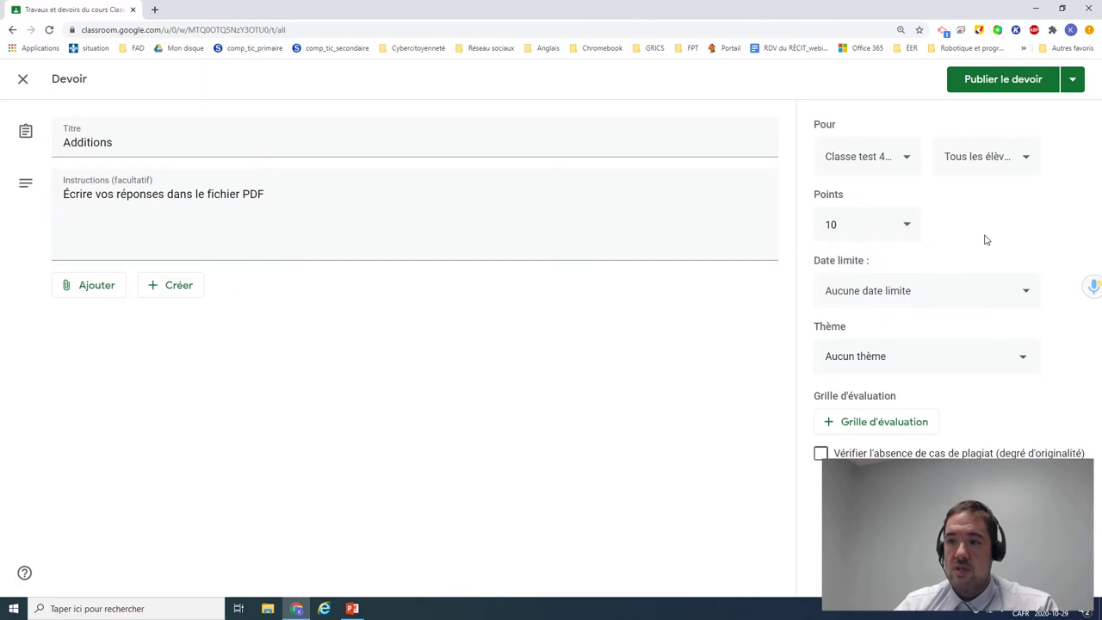
{"action": "left_click", "coordinate": [884, 295]}
{"action": "left_click", "coordinate": [959, 347]}
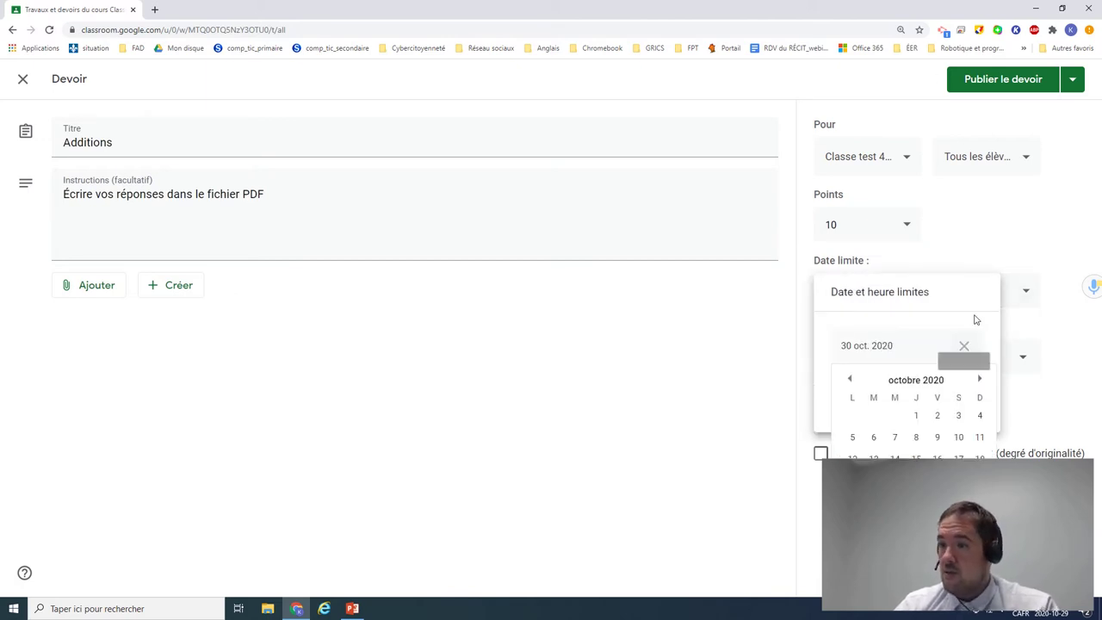
{"action": "key", "text": "Escape"}
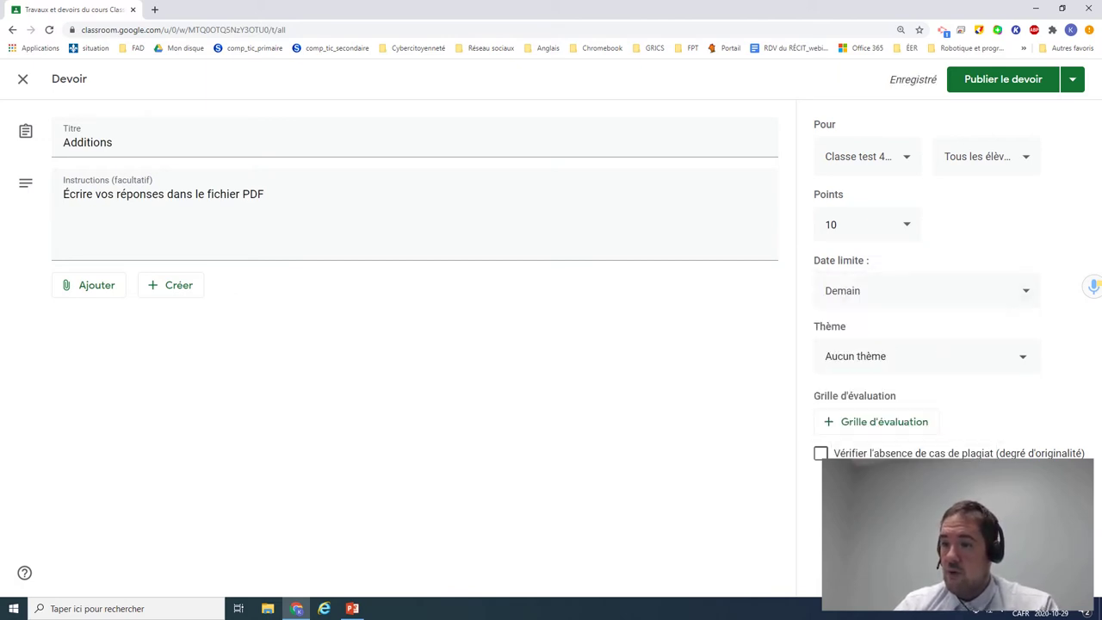
{"action": "left_click", "coordinate": [850, 360]}
{"action": "left_click", "coordinate": [851, 360]}
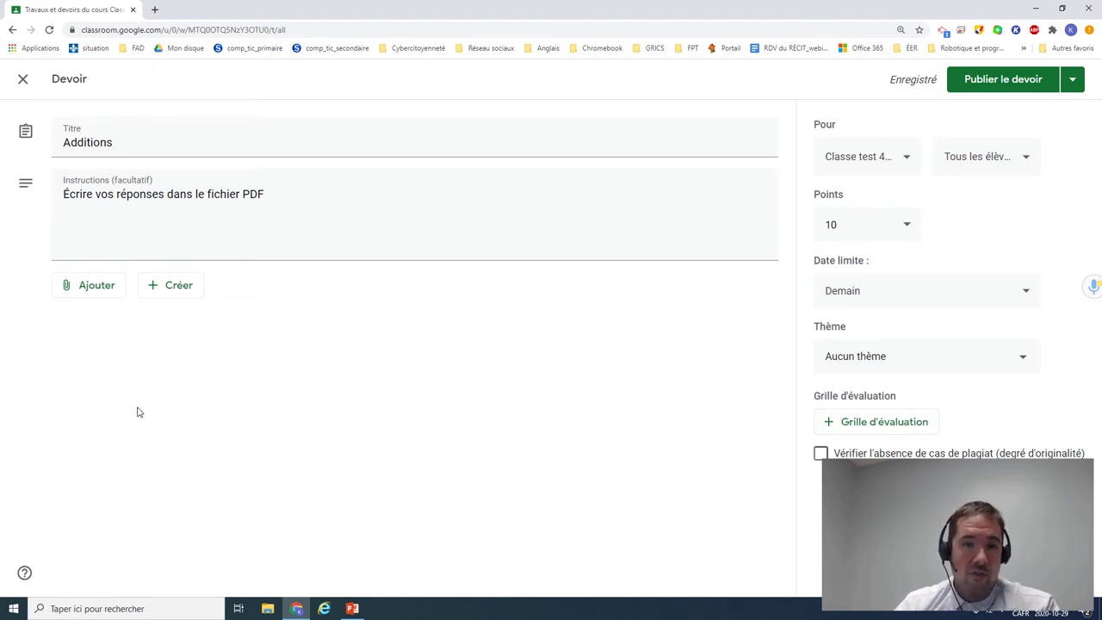
Attach addition_complements_1000_001.pdf from the Cartable folder in Google Drive to the assignment.
{"action": "left_click", "coordinate": [102, 291]}
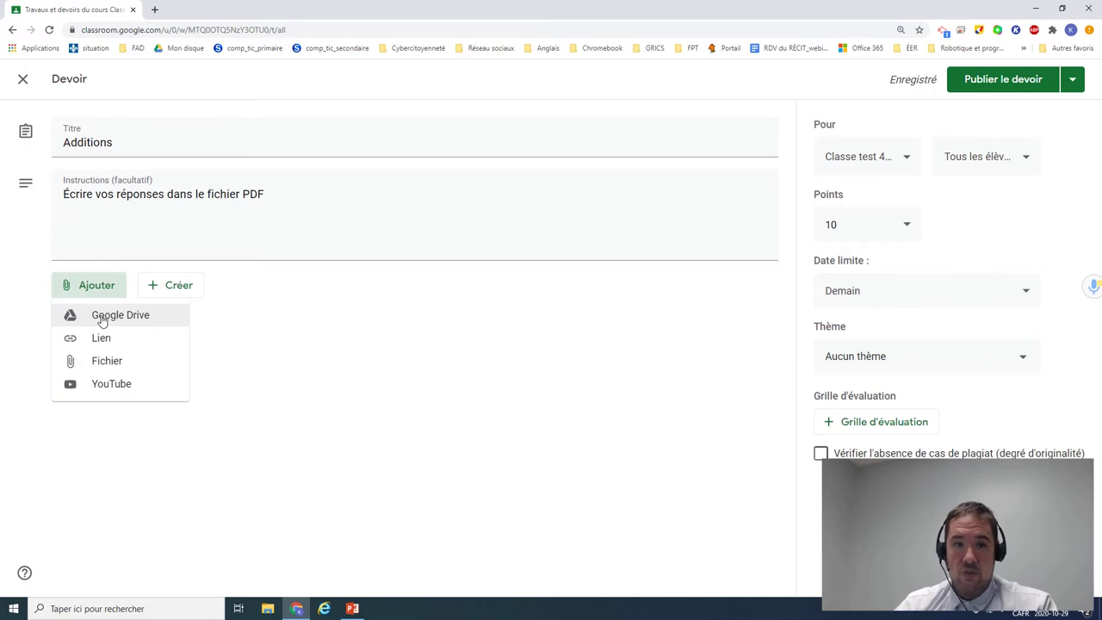
{"action": "left_click", "coordinate": [104, 319]}
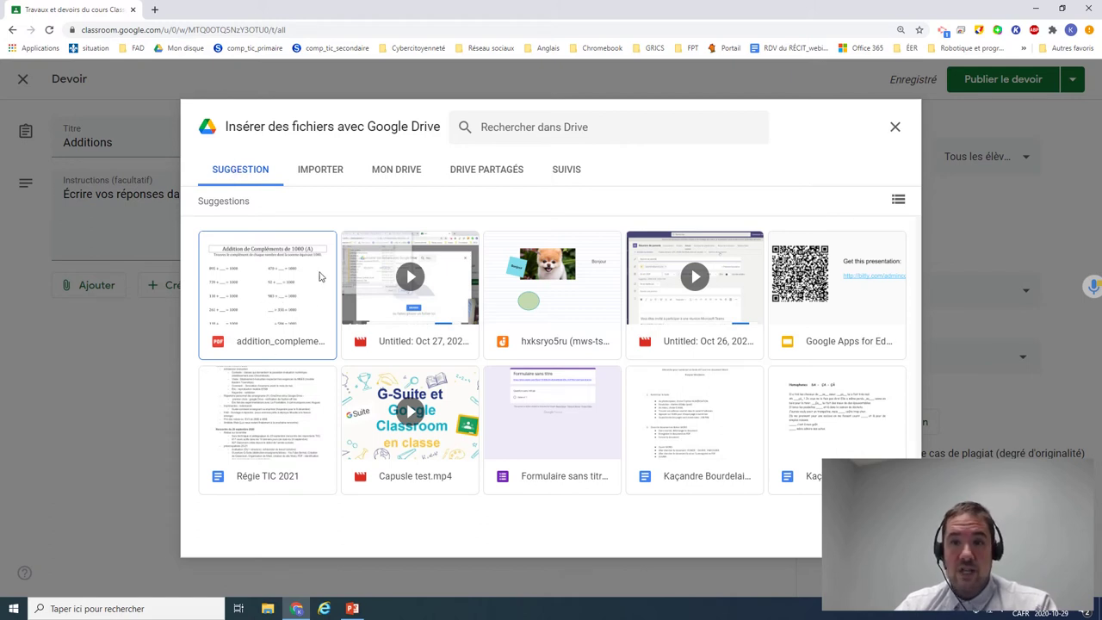
{"action": "left_click", "coordinate": [264, 289]}
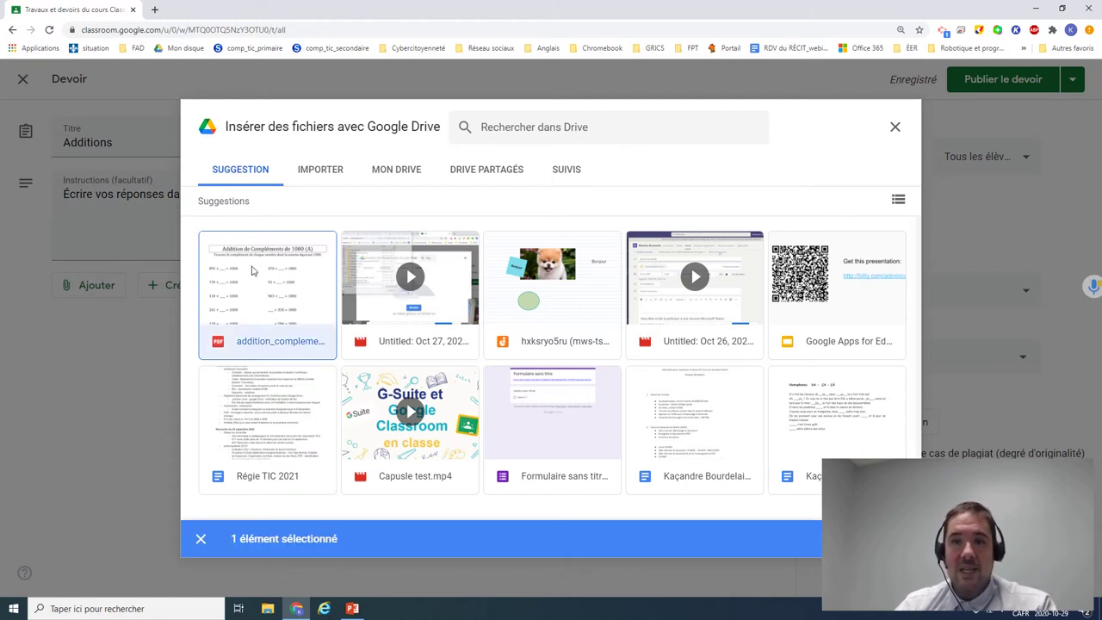
{"action": "left_click", "coordinate": [399, 179]}
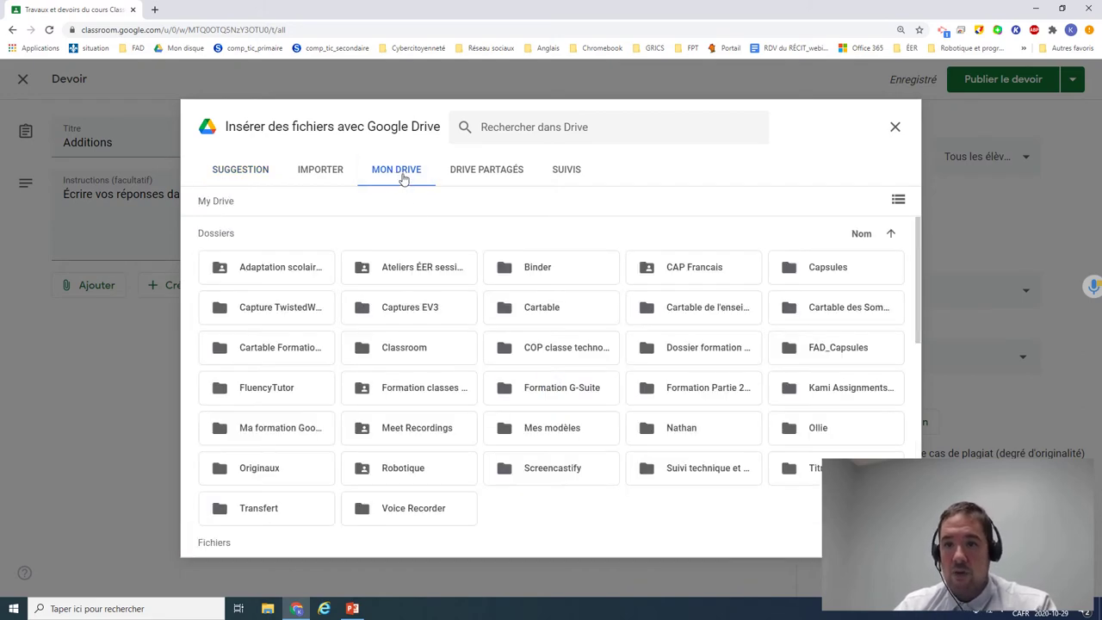
{"action": "double_click", "coordinate": [540, 307]}
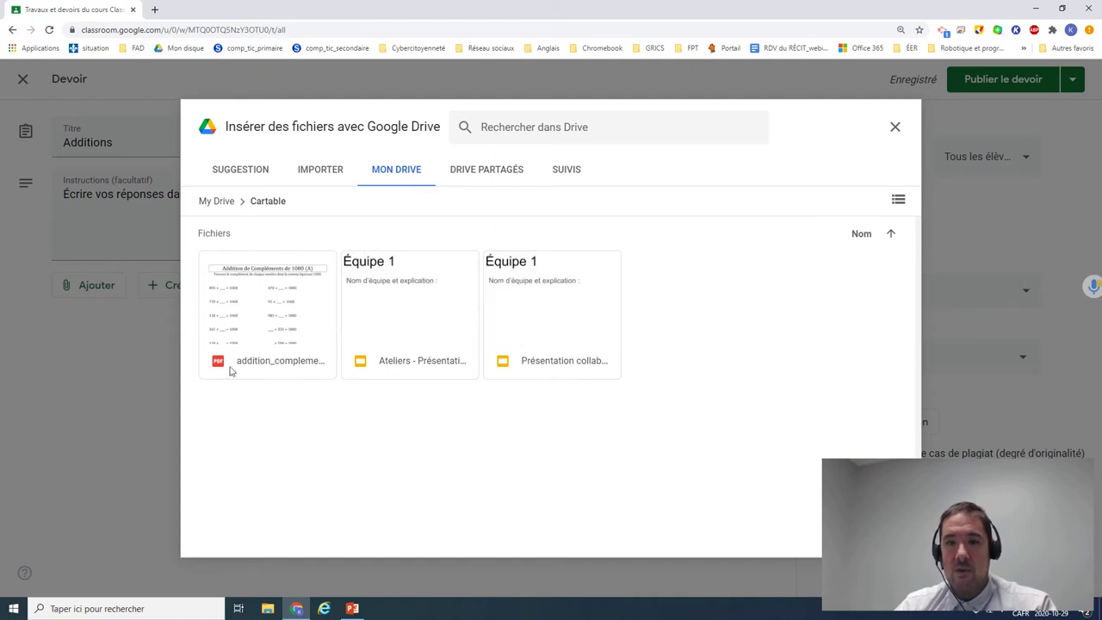
{"action": "left_click", "coordinate": [265, 319]}
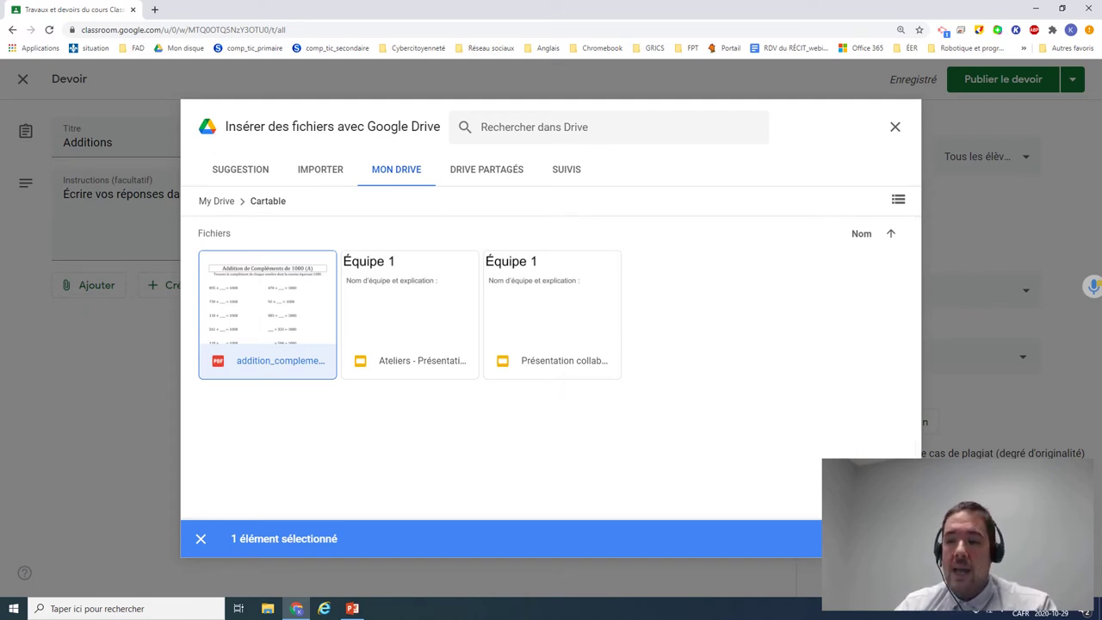
{"action": "key", "text": "Return"}
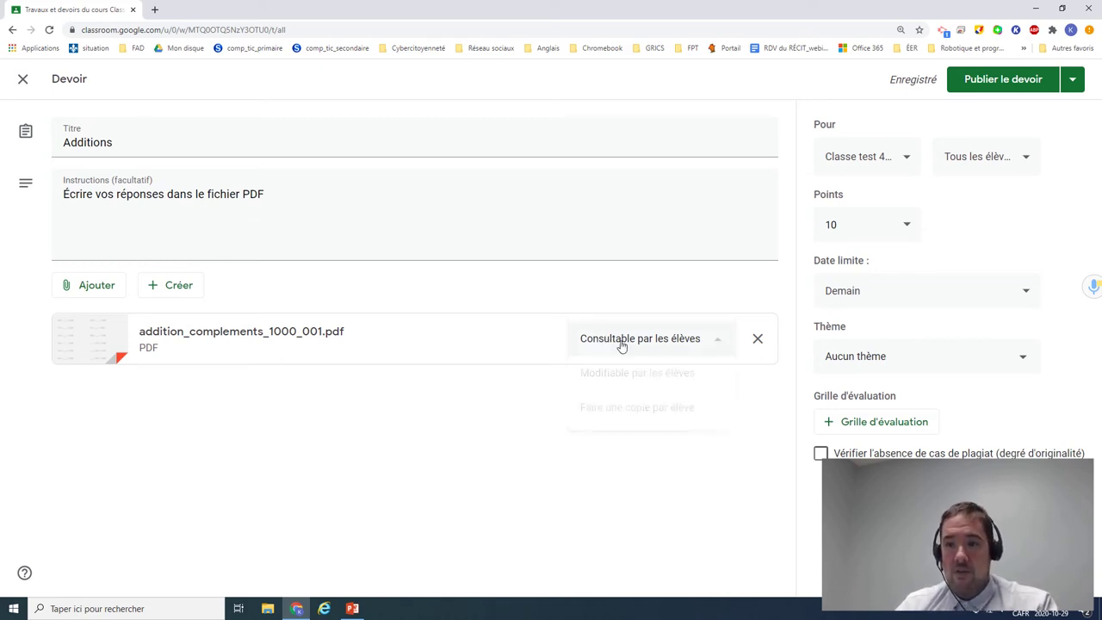
Set the attached PDF to "Faire une copie par élève" and publish the assignment.
{"action": "left_click", "coordinate": [622, 345]}
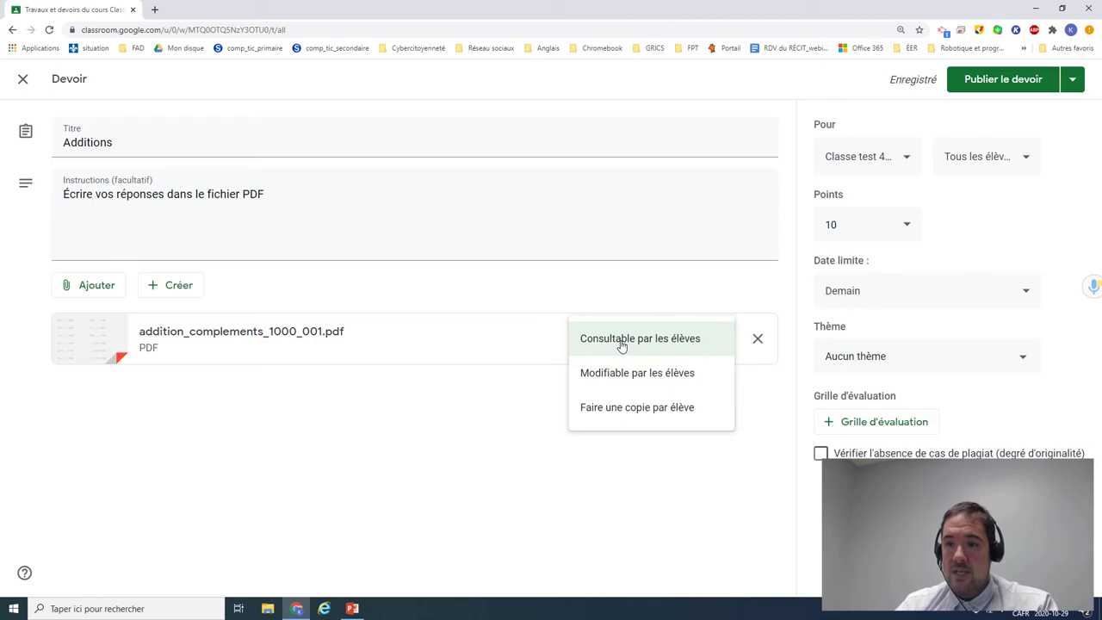
{"action": "left_click", "coordinate": [627, 416]}
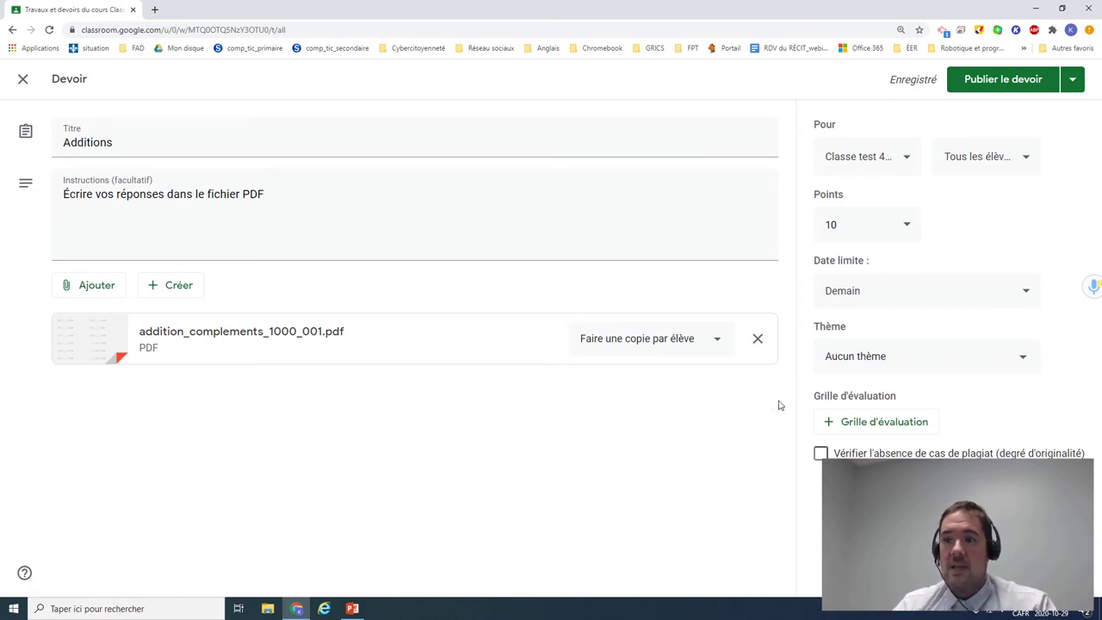
{"action": "left_click", "coordinate": [1004, 79]}
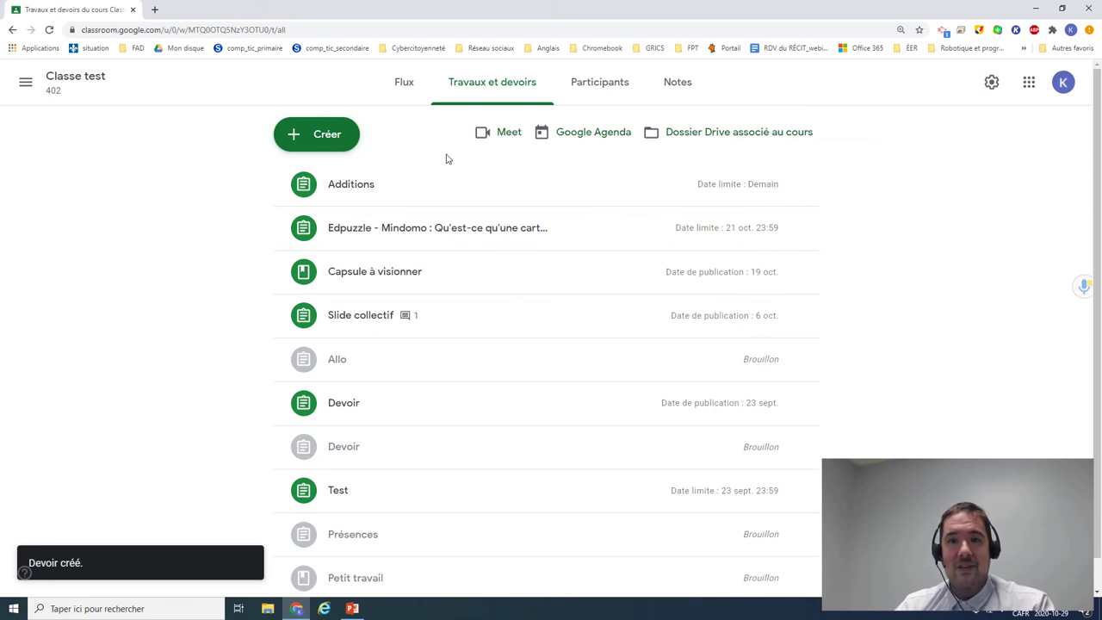
Review the published Additions assignment, and in a new Google Drive tab locate addition_complements_1000_001.pdf in the Cartable folder.
{"action": "left_click", "coordinate": [352, 184]}
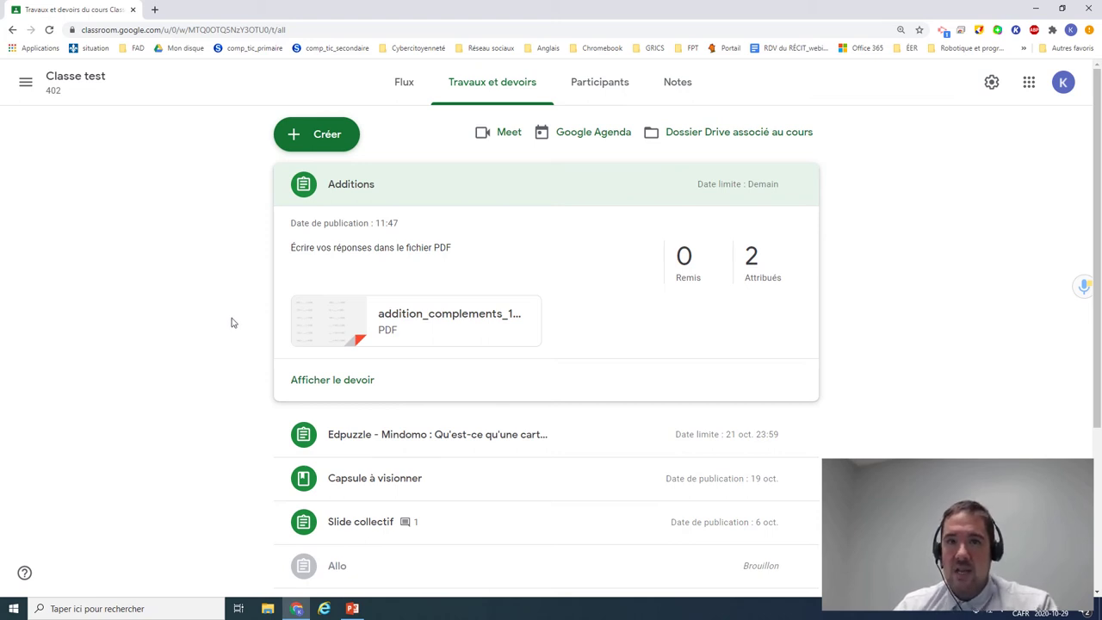
{"action": "left_click", "coordinate": [156, 11]}
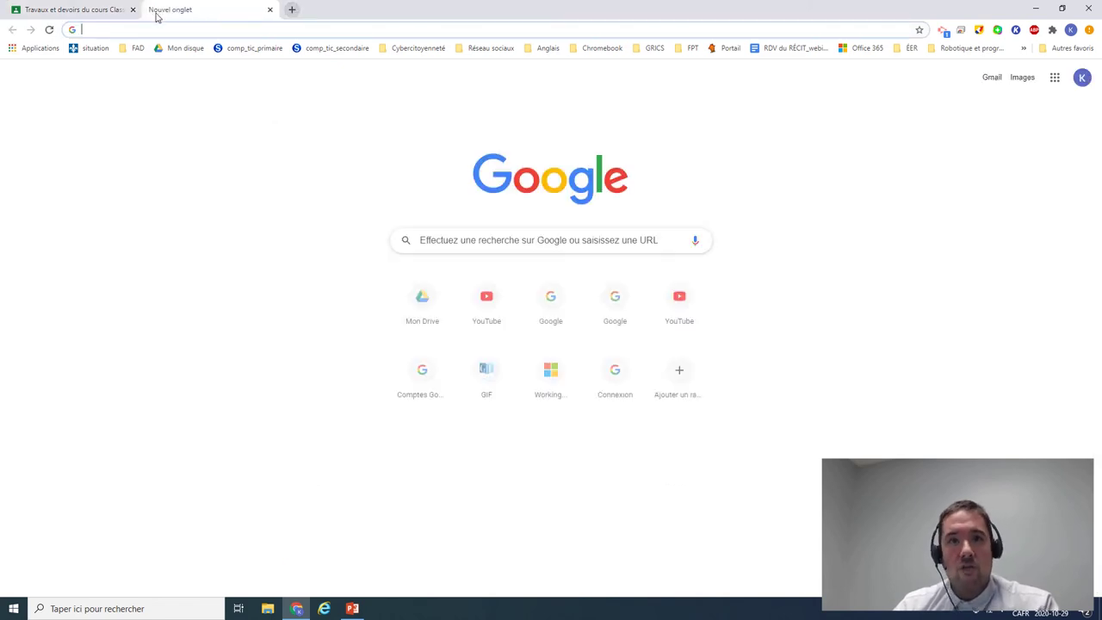
{"action": "left_click", "coordinate": [181, 48]}
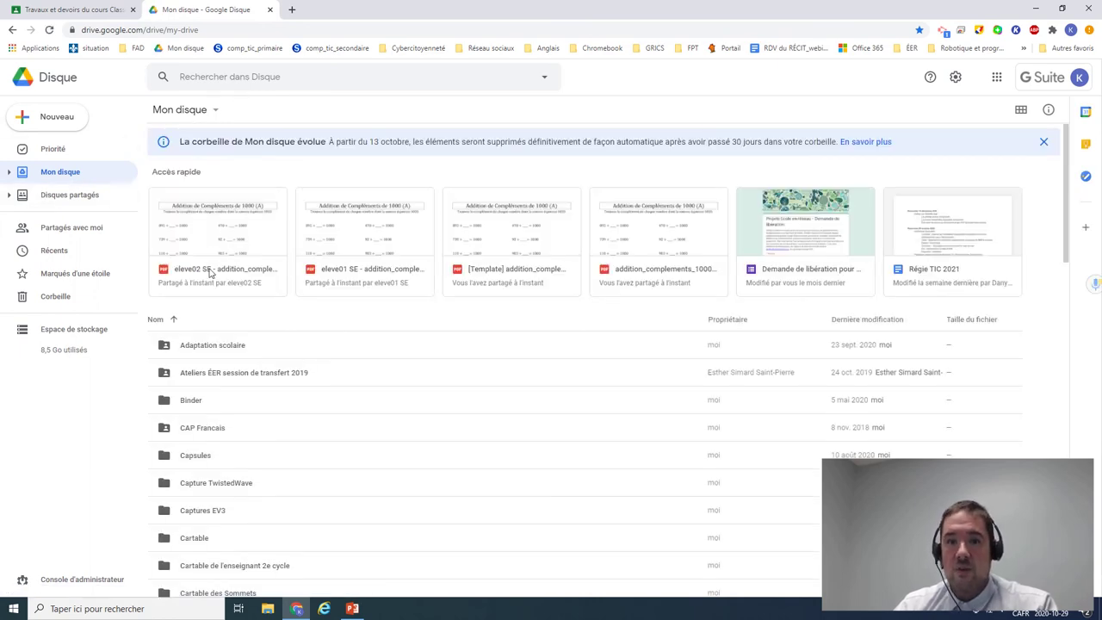
{"action": "scroll", "coordinate": [241, 383], "scroll_direction": "down", "scroll_amount": 3}
{"action": "left_click", "coordinate": [197, 432]}
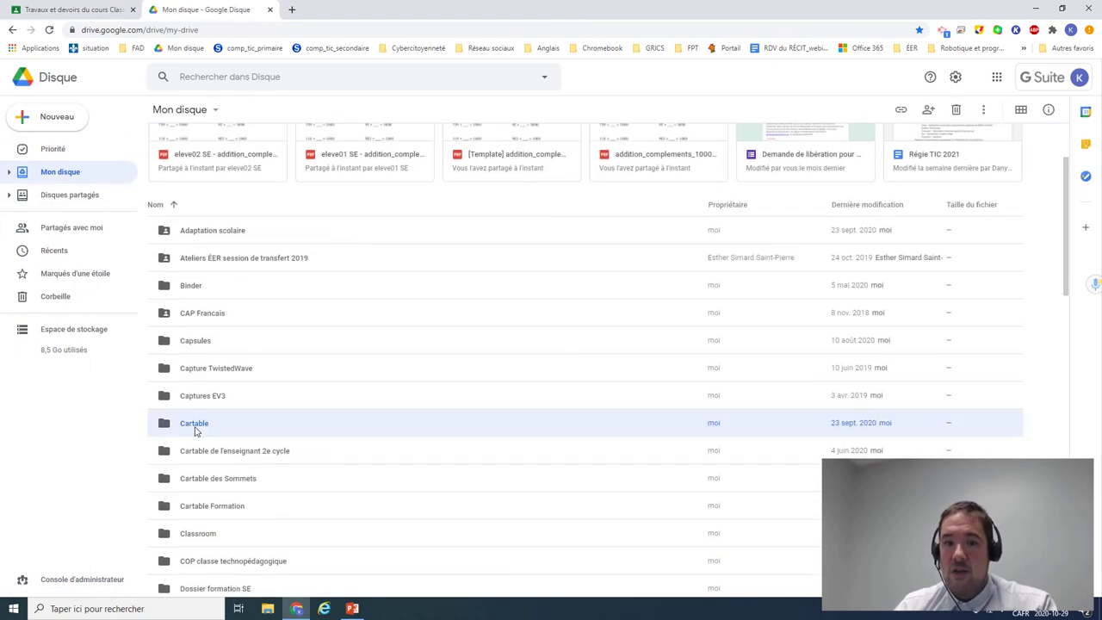
{"action": "double_click", "coordinate": [197, 432]}
{"action": "left_click", "coordinate": [224, 204]}
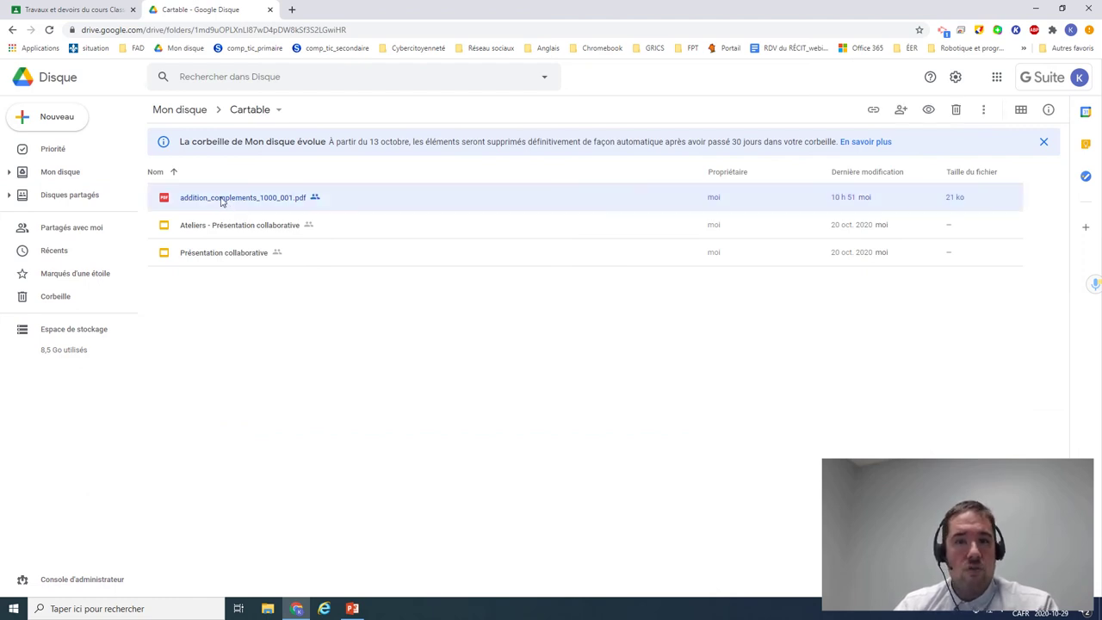
Preview the pages of addition_complements_1000_001.pdf from the Cartable folder and open the file with Annotate with Kami.
{"action": "double_click", "coordinate": [221, 200]}
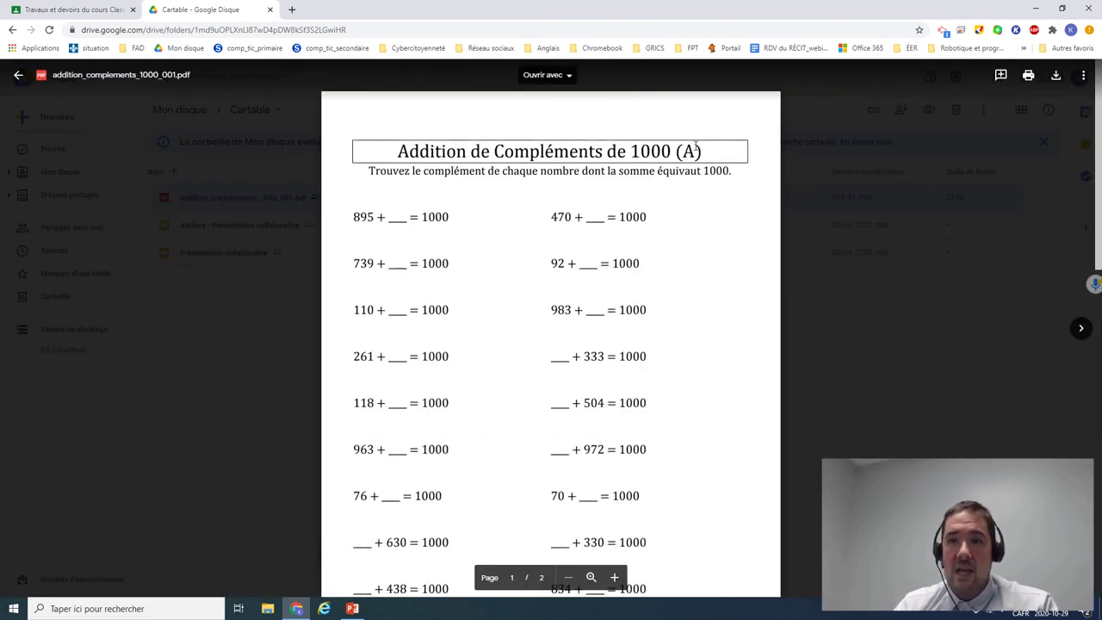
{"action": "scroll", "coordinate": [636, 399], "scroll_direction": "down", "scroll_amount": 3}
{"action": "scroll", "coordinate": [635, 396], "scroll_direction": "up", "scroll_amount": 3}
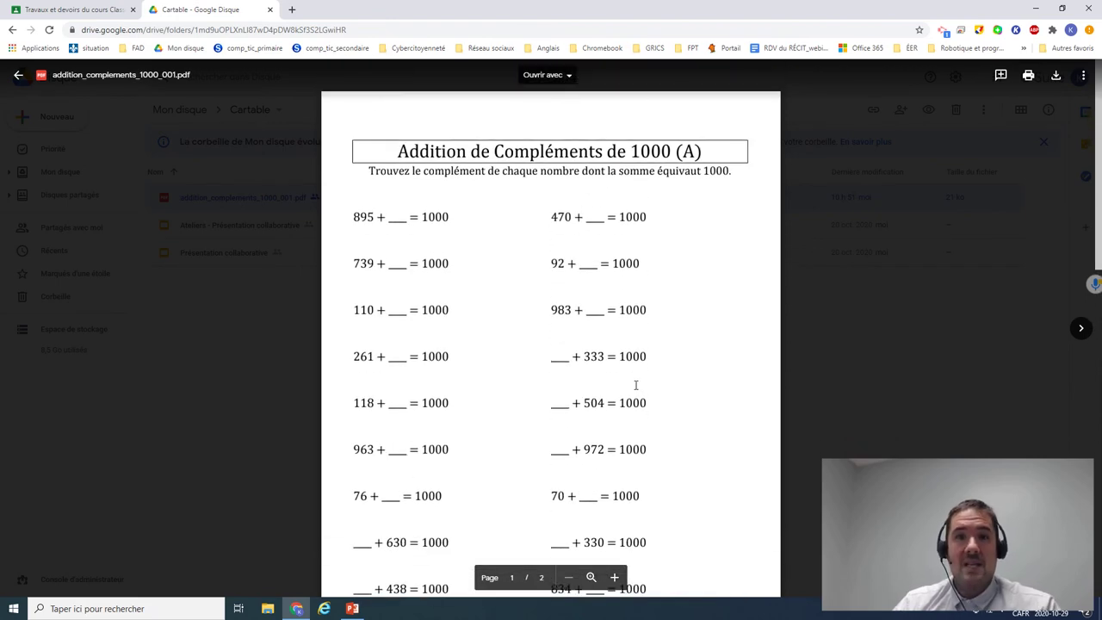
{"action": "scroll", "coordinate": [635, 394], "scroll_direction": "down", "scroll_amount": 5}
{"action": "scroll", "coordinate": [635, 369], "scroll_direction": "down", "scroll_amount": 5}
{"action": "scroll", "coordinate": [637, 367], "scroll_direction": "up", "scroll_amount": 8}
{"action": "scroll", "coordinate": [637, 367], "scroll_direction": "up", "scroll_amount": 3}
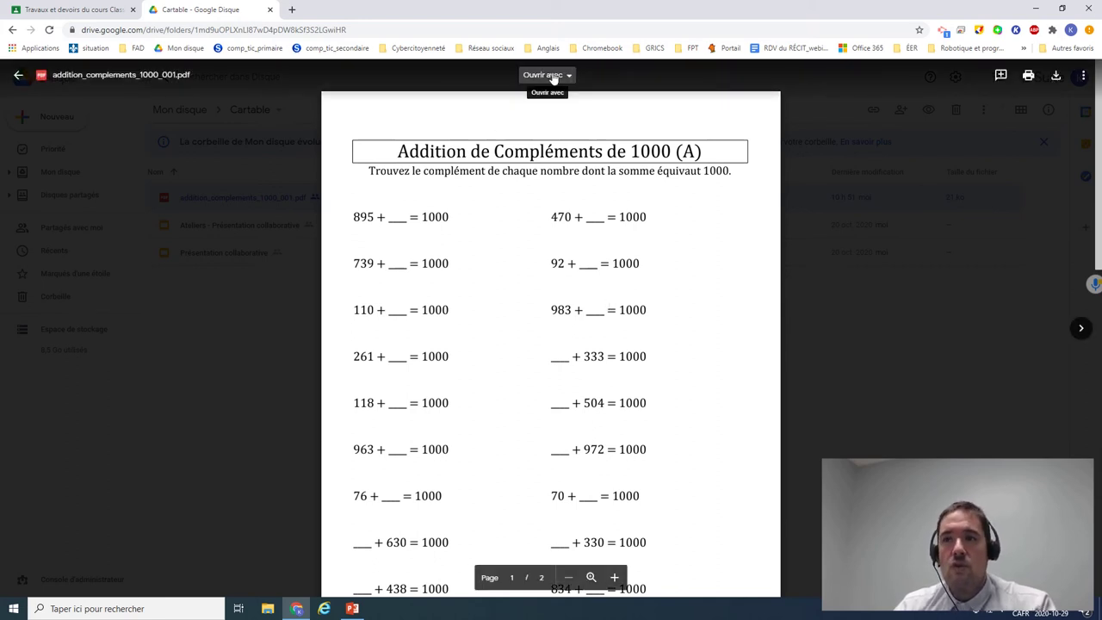
{"action": "left_click", "coordinate": [570, 77]}
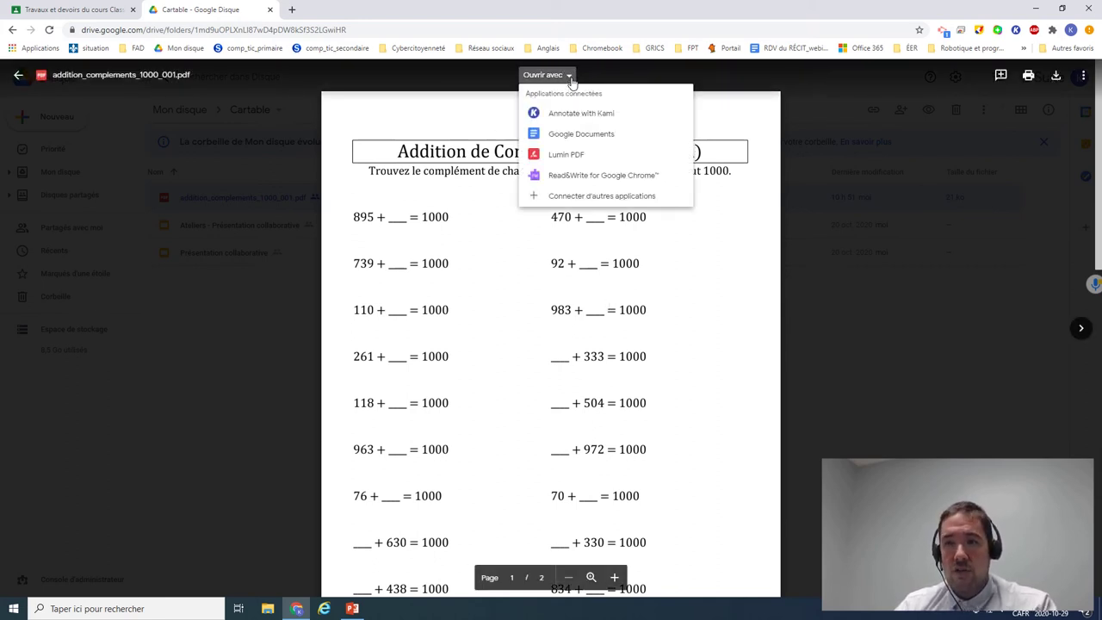
{"action": "left_click", "coordinate": [637, 115]}
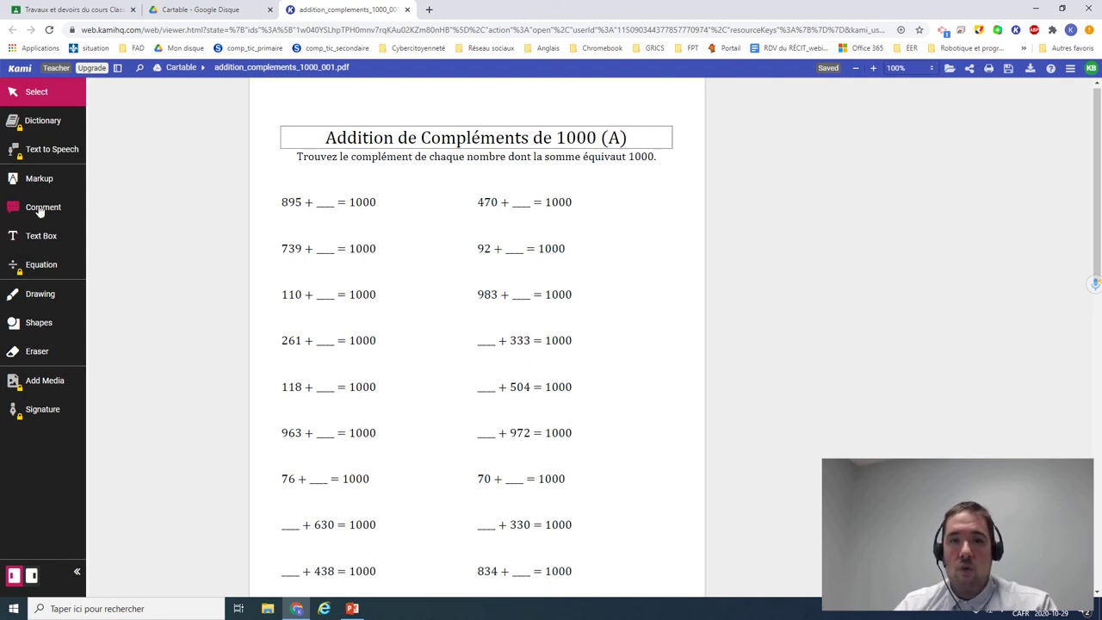
Add a red text box starting with "Utilise" just below the instruction line under the worksheet title.
{"action": "left_click", "coordinate": [41, 244]}
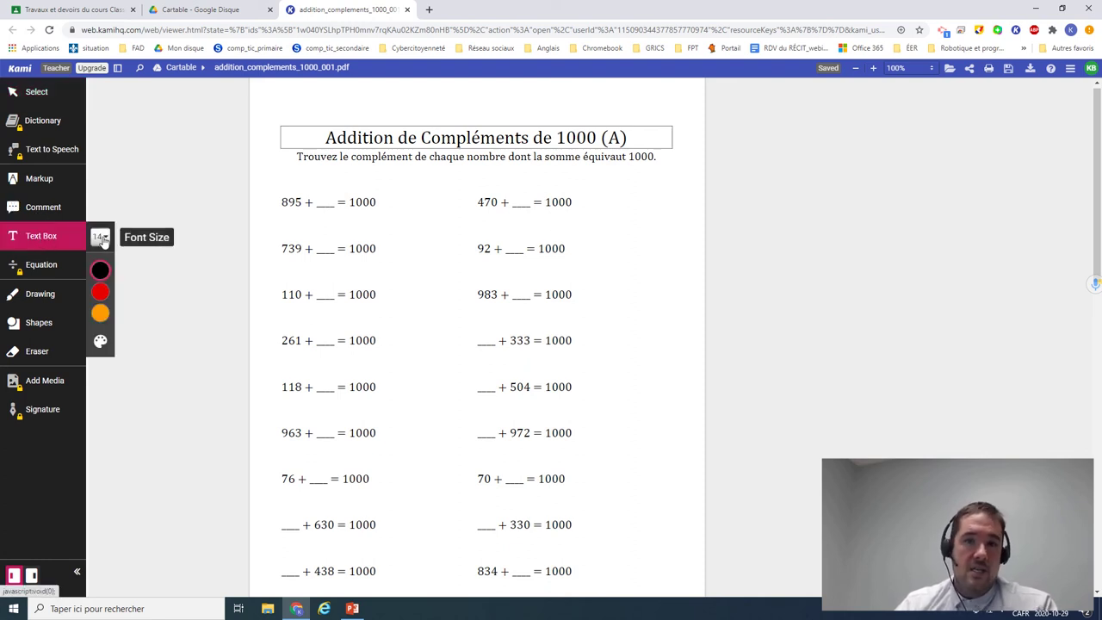
{"action": "mouse_move", "coordinate": [100, 270]}
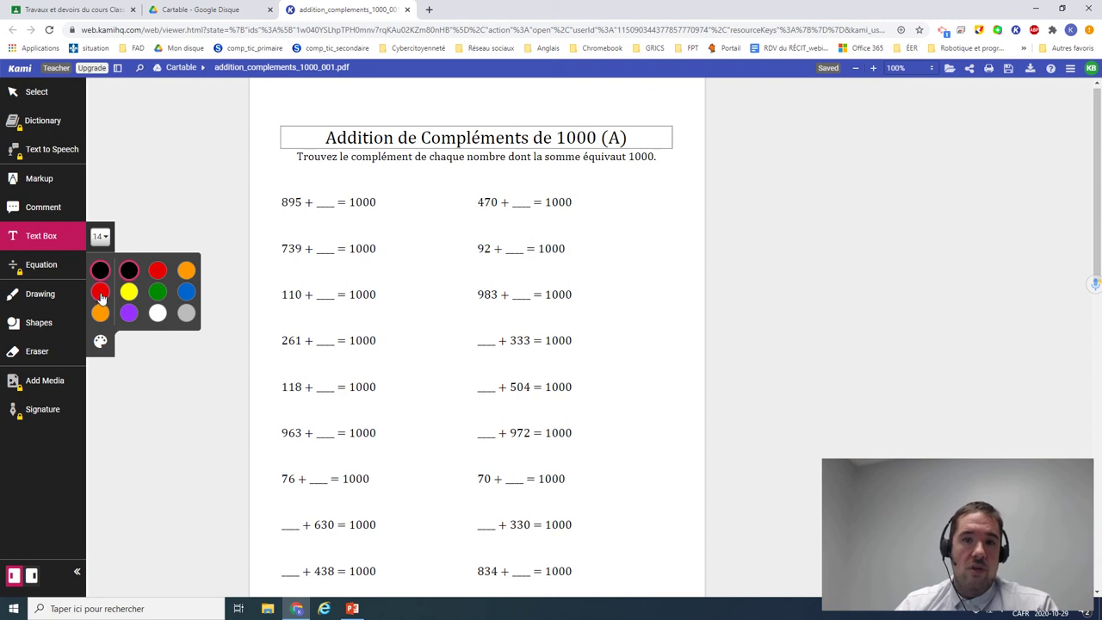
{"action": "left_click", "coordinate": [101, 294]}
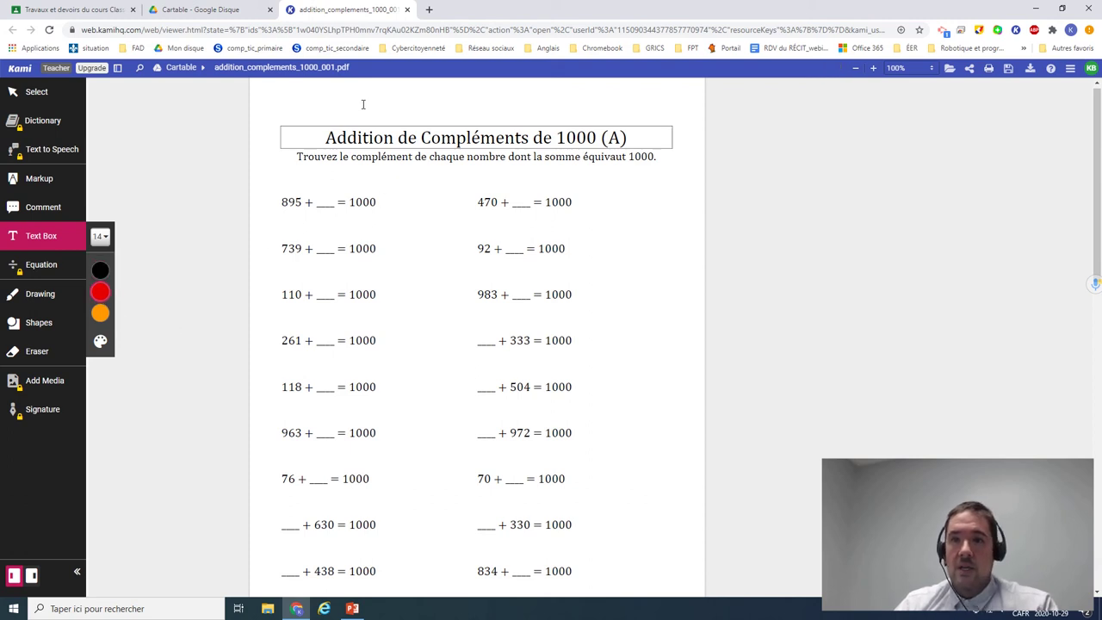
{"action": "left_click", "coordinate": [328, 173]}
{"action": "type", "text": "Utilise"}
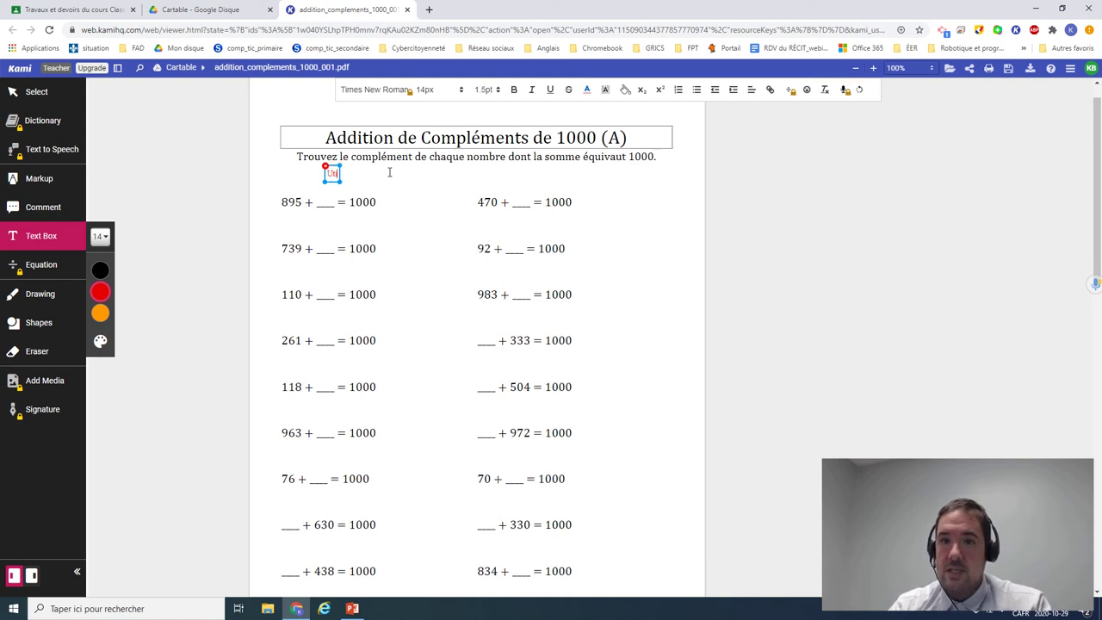